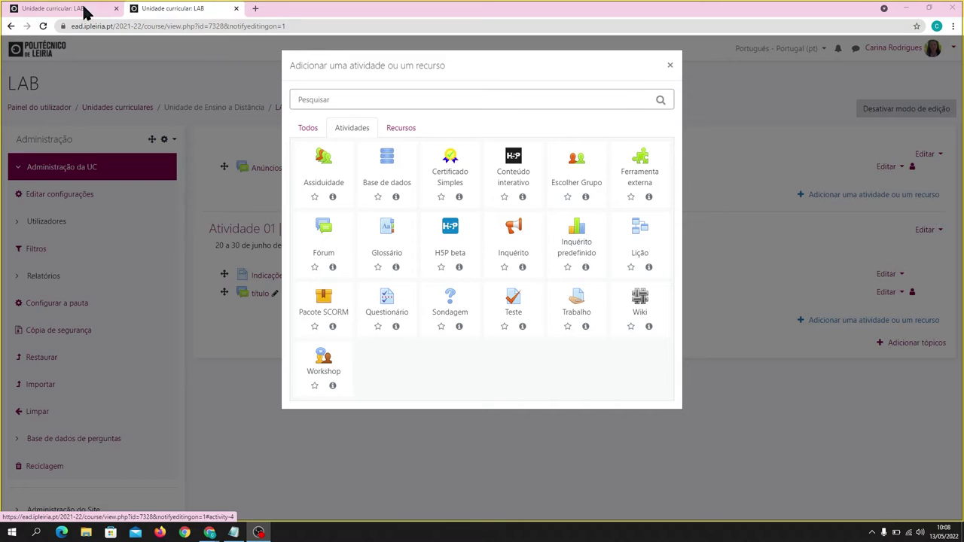
- Turn on editing mode in the LAB course and start adding a Fórum activity to the "Atividade 01 | Título" topic
{"action": "left_click", "coordinate": [60, 9]}
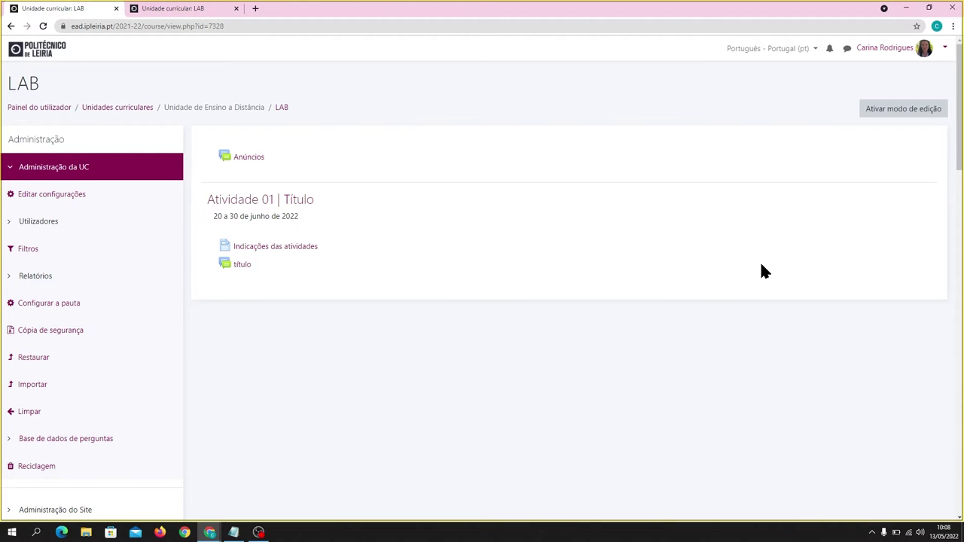
{"action": "left_click", "coordinate": [908, 109]}
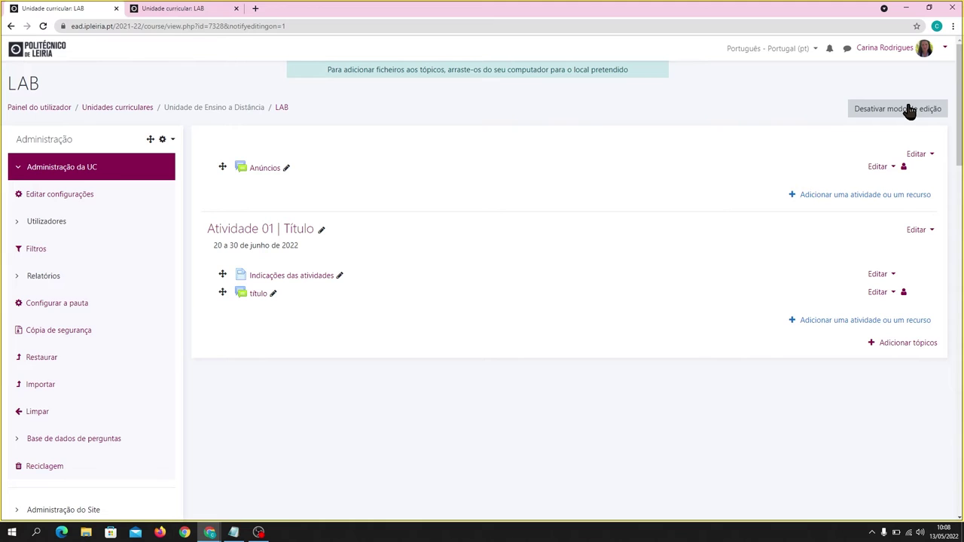
{"action": "left_click", "coordinate": [877, 326]}
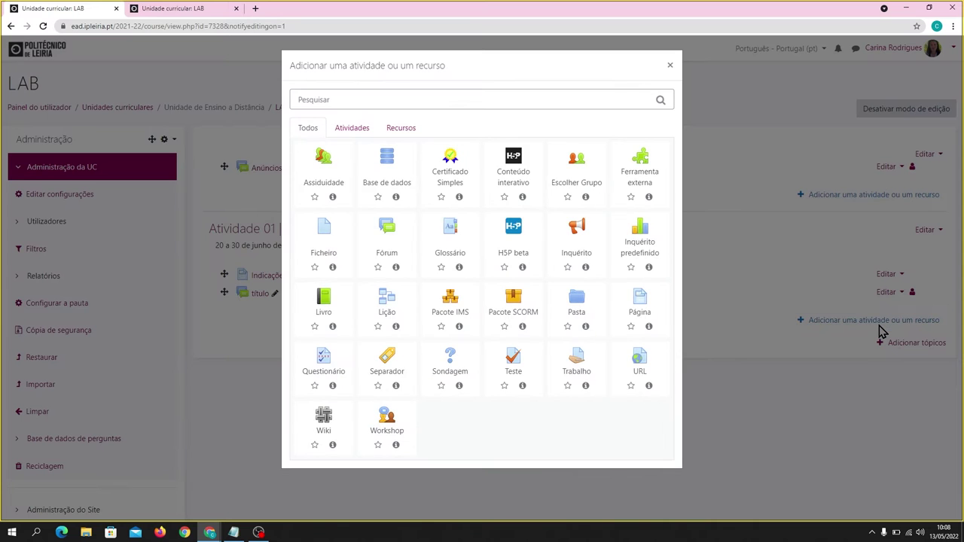
{"action": "left_click", "coordinate": [349, 134]}
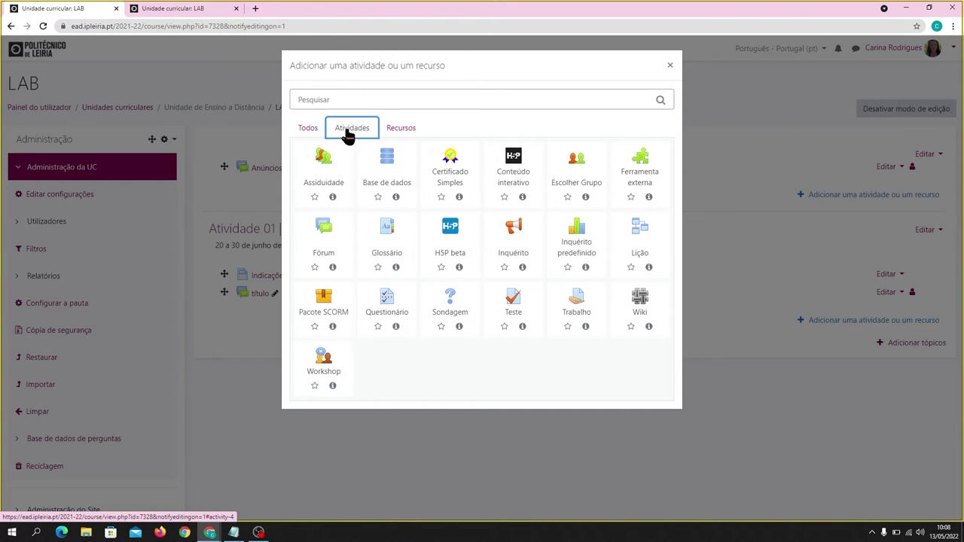
{"action": "left_click", "coordinate": [337, 250]}
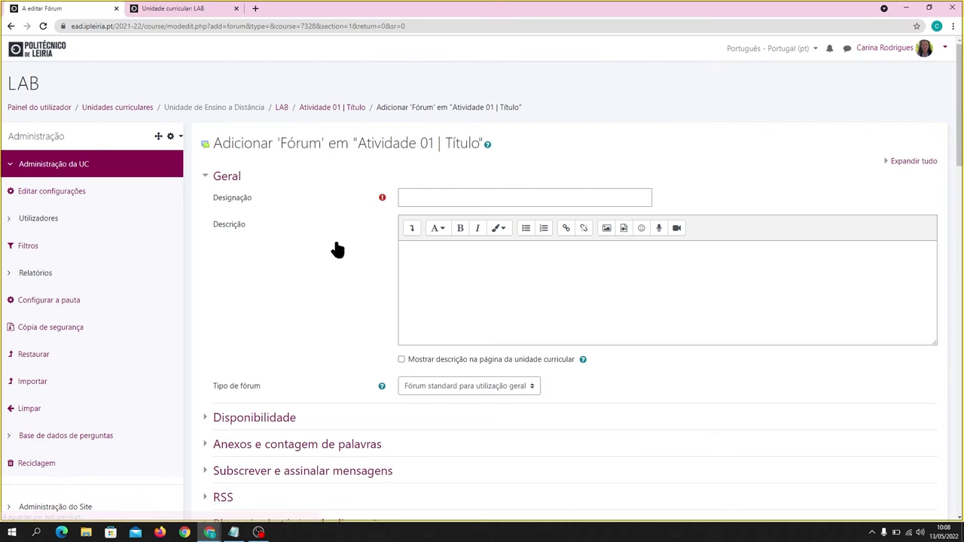
- Expand all settings sections of the new forum and set its Designação to "título"
{"action": "left_click", "coordinate": [903, 162]}
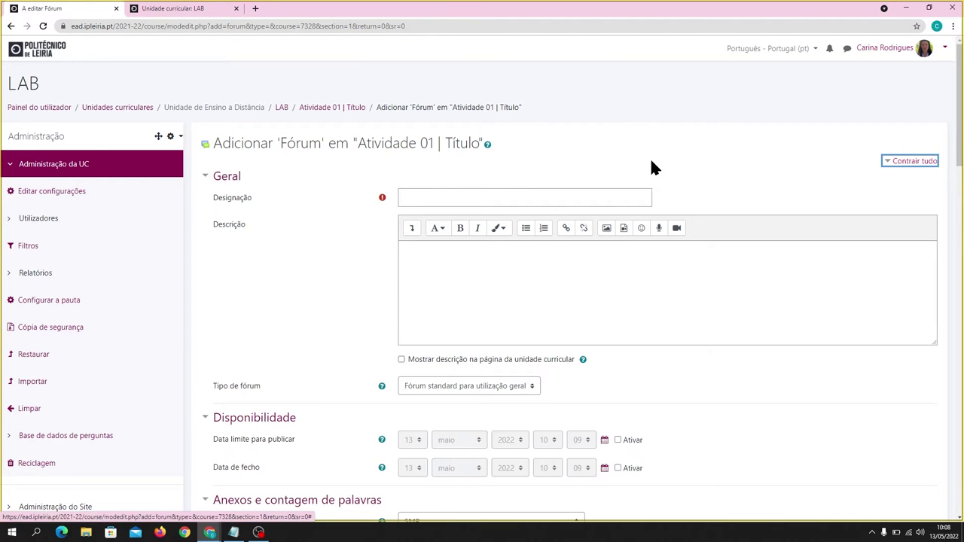
{"action": "left_click", "coordinate": [514, 195]}
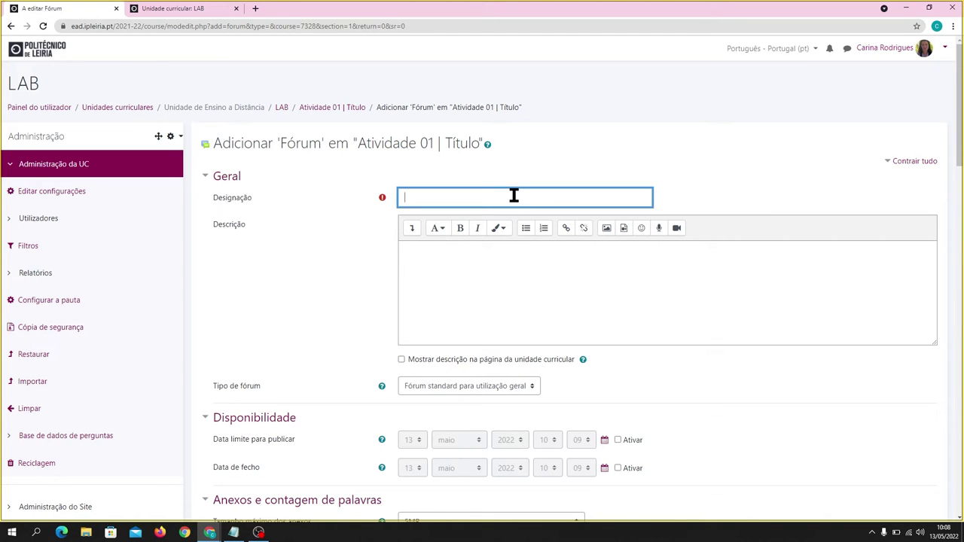
{"action": "type", "text": "título"}
- Examine the available options for Tipo de fórum and read the help explanation of each forum type
{"action": "scroll", "coordinate": [545, 248], "scroll_direction": "down", "scroll_amount": 2}
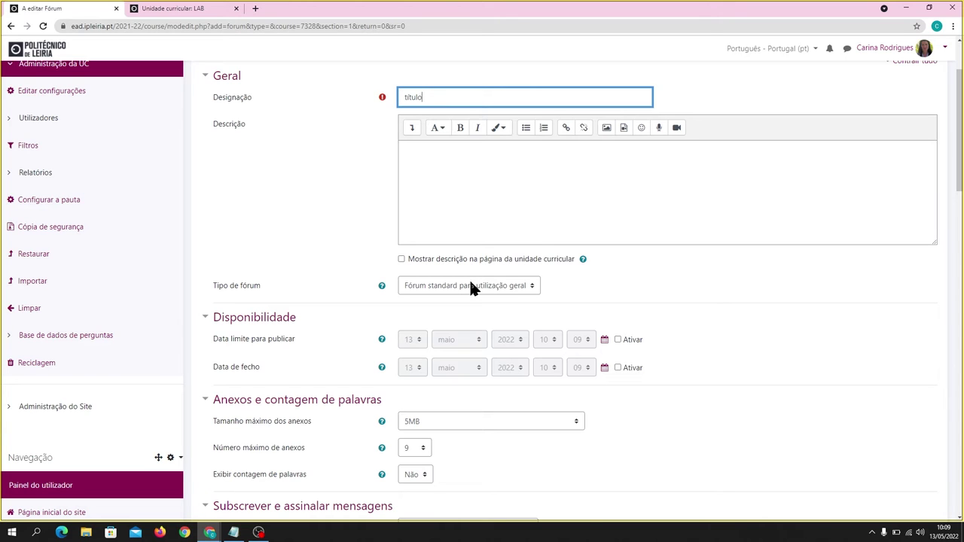
{"action": "left_click", "coordinate": [471, 286]}
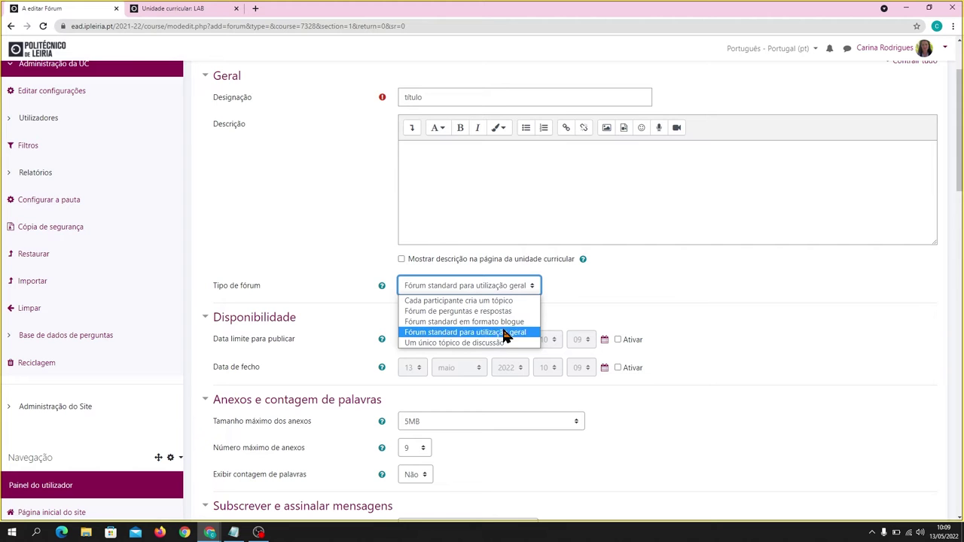
{"action": "left_click", "coordinate": [595, 300]}
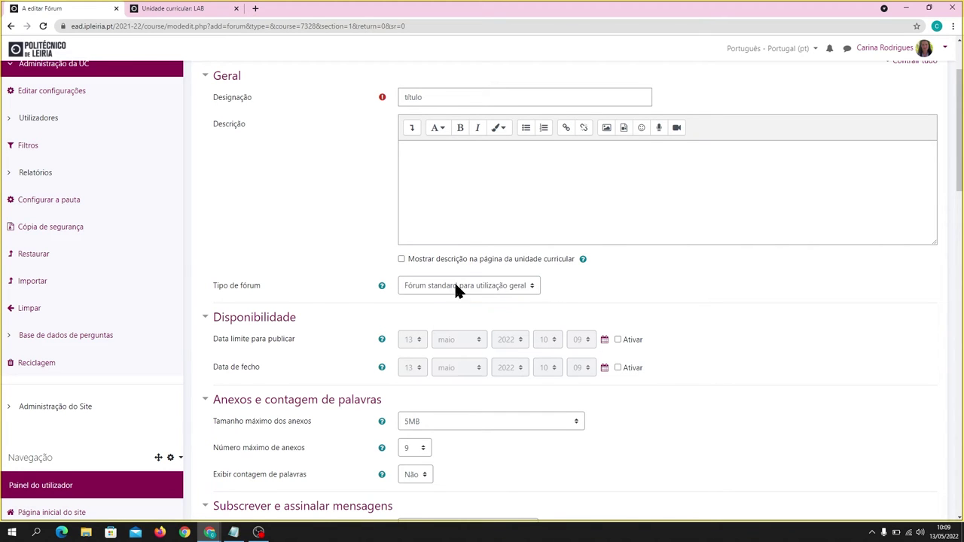
{"action": "left_click", "coordinate": [381, 288]}
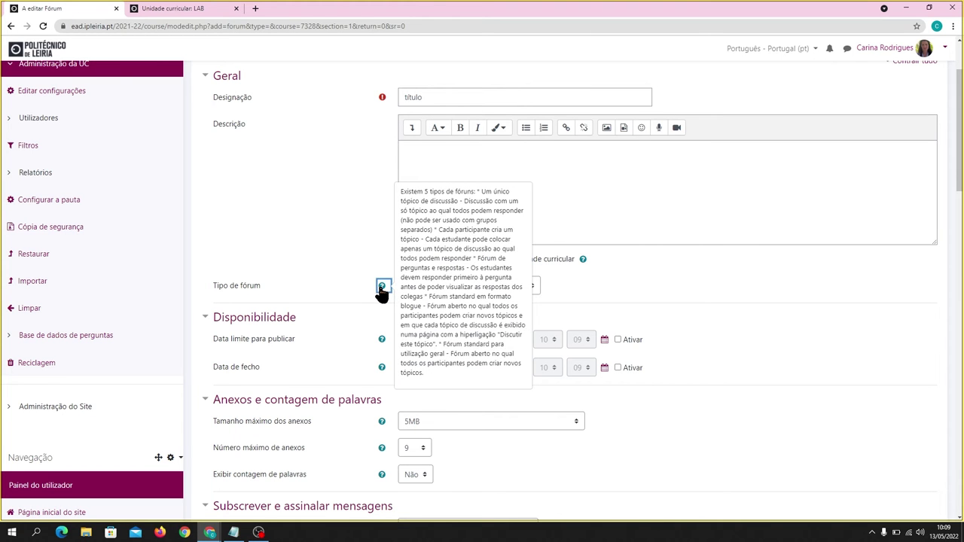
{"action": "left_click", "coordinate": [335, 240]}
- Review the forum's availability, attachment, subscription and grading settings, including the choices for Modo de grupo
{"action": "scroll", "coordinate": [350, 239], "scroll_direction": "down", "scroll_amount": 1}
{"action": "scroll", "coordinate": [350, 240], "scroll_direction": "down", "scroll_amount": 1}
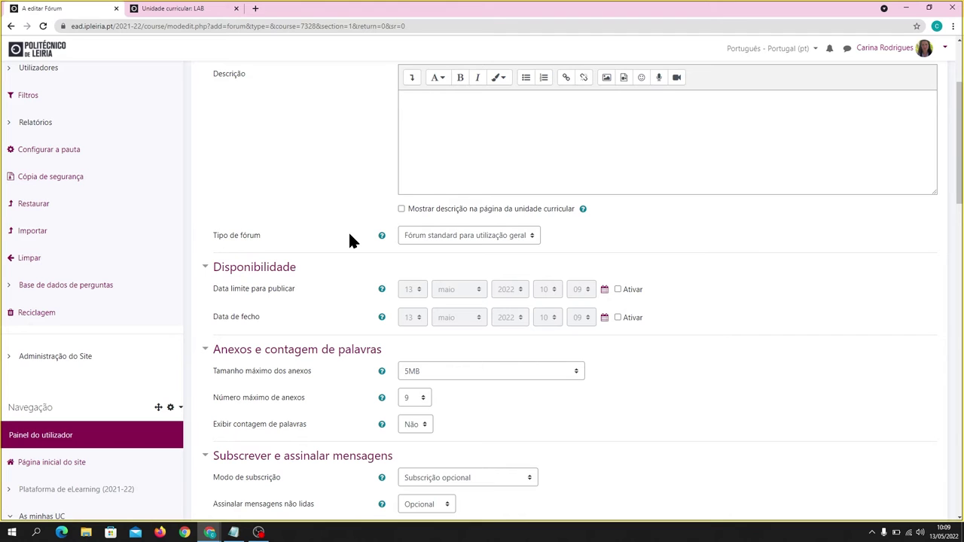
{"action": "scroll", "coordinate": [343, 286], "scroll_direction": "down", "scroll_amount": 3}
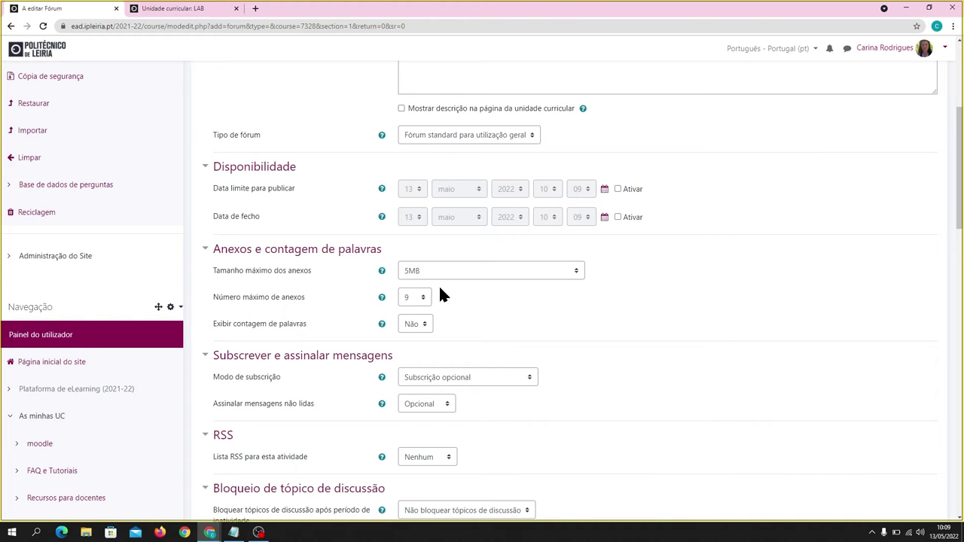
{"action": "scroll", "coordinate": [441, 290], "scroll_direction": "down", "scroll_amount": 3}
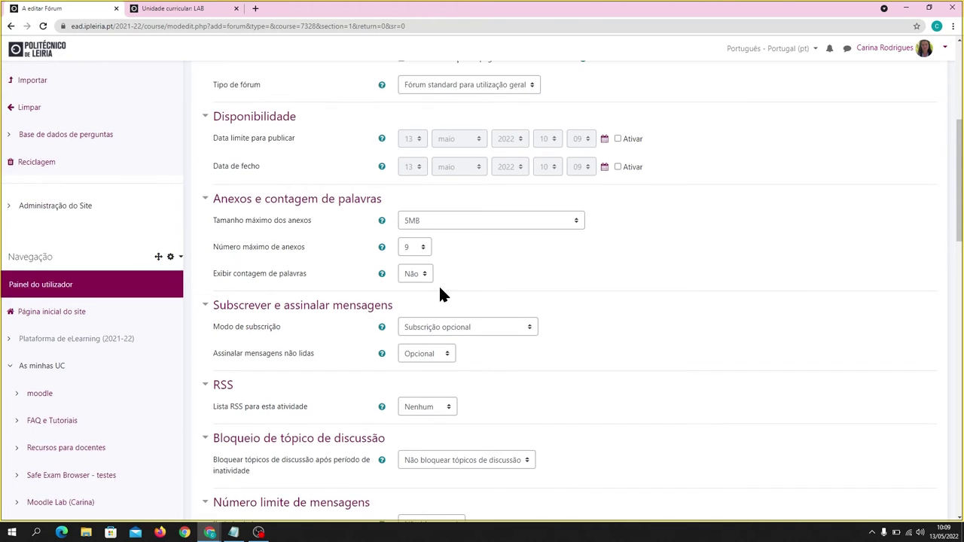
{"action": "scroll", "coordinate": [441, 294], "scroll_direction": "down", "scroll_amount": 3}
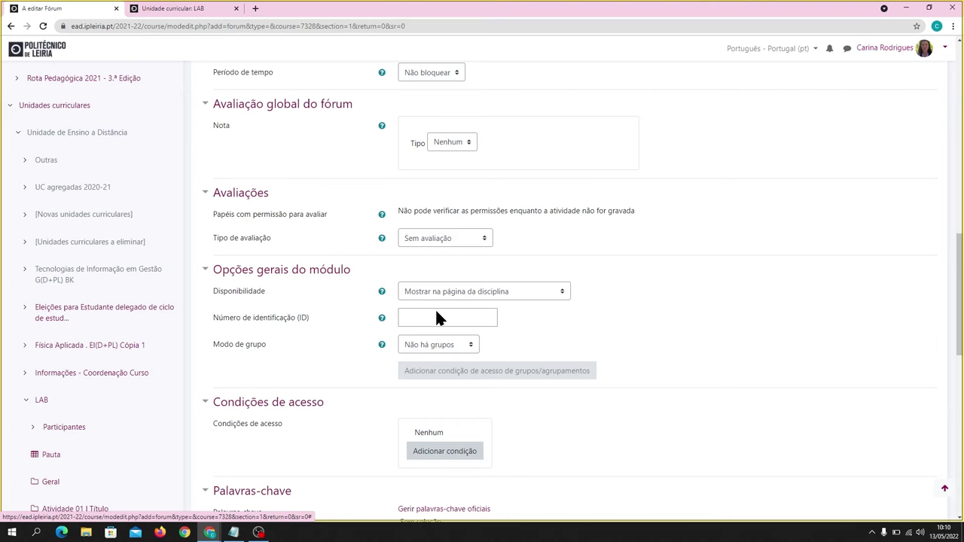
{"action": "left_click", "coordinate": [438, 345]}
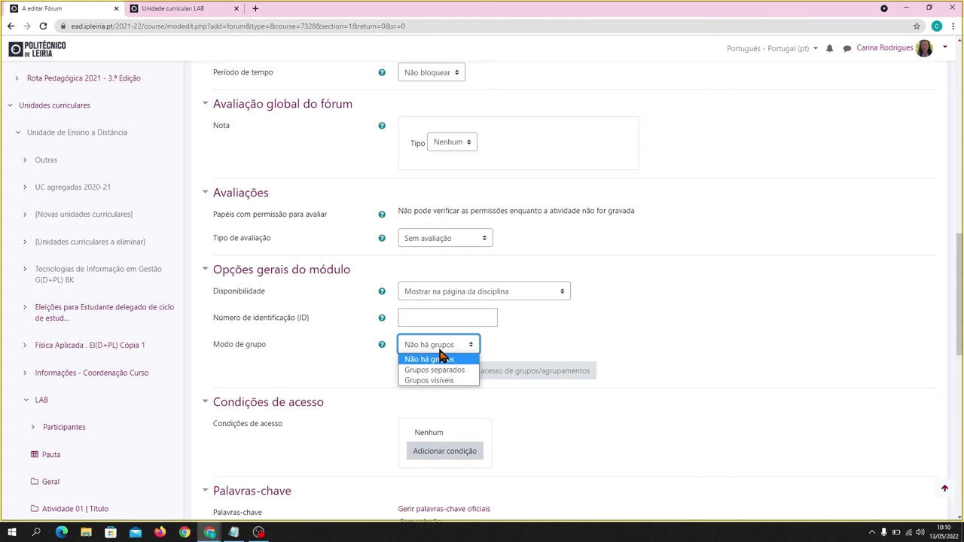
{"action": "scroll", "coordinate": [636, 357], "scroll_direction": "down", "scroll_amount": 3}
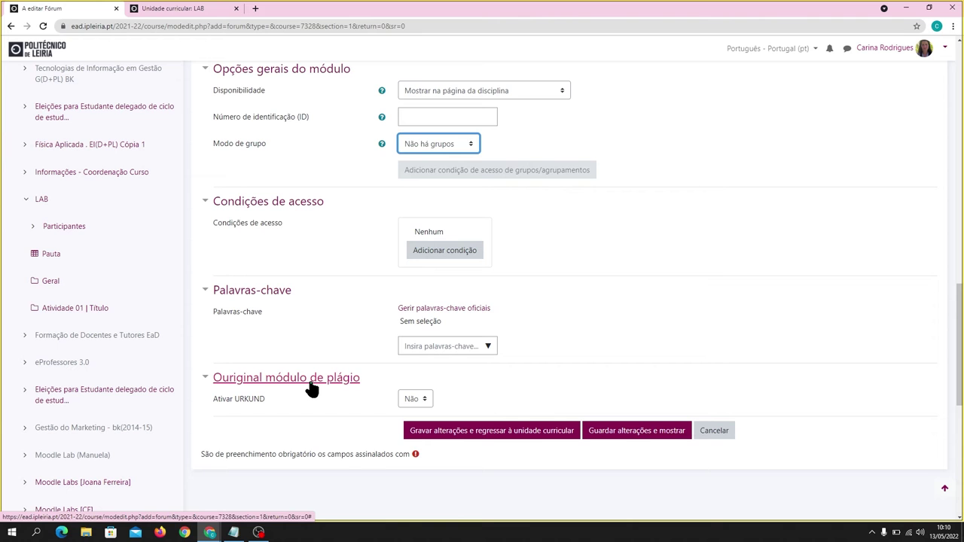
- Set Ativar URKUND to Sim in the forum's Ouriginal plagiarism module, and save the forum, returning to the course page
{"action": "left_click", "coordinate": [420, 399]}
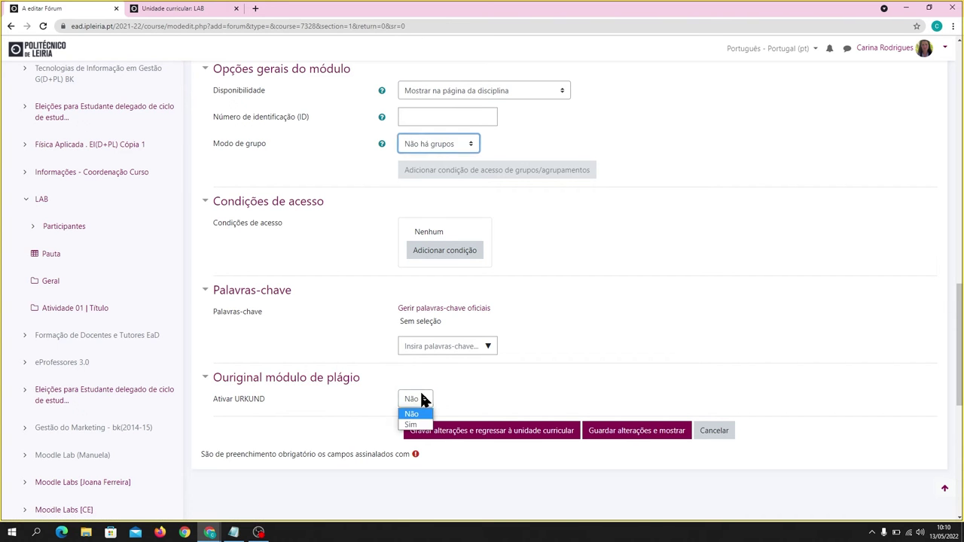
{"action": "left_click", "coordinate": [412, 425]}
{"action": "scroll", "coordinate": [414, 344], "scroll_direction": "down", "scroll_amount": 3}
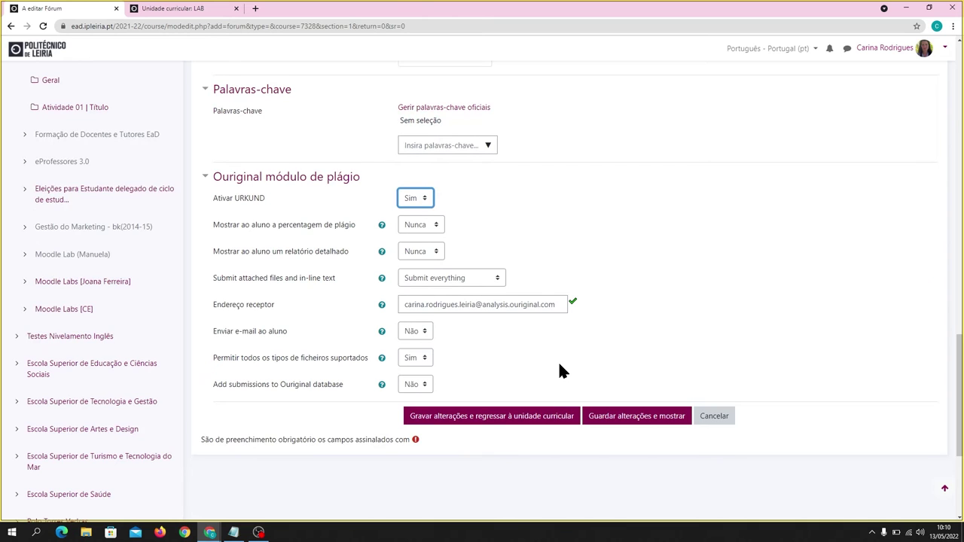
{"action": "left_click", "coordinate": [486, 421]}
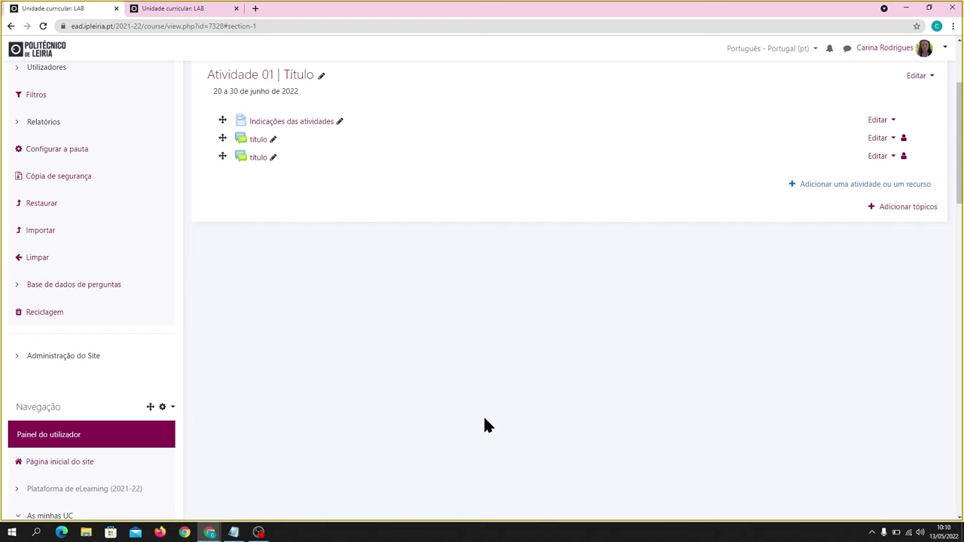
- Add a Trabalho activity to the Atividade 01 topic with the Designação "entrega de trabalho da atividade 01"
{"action": "left_click", "coordinate": [828, 187]}
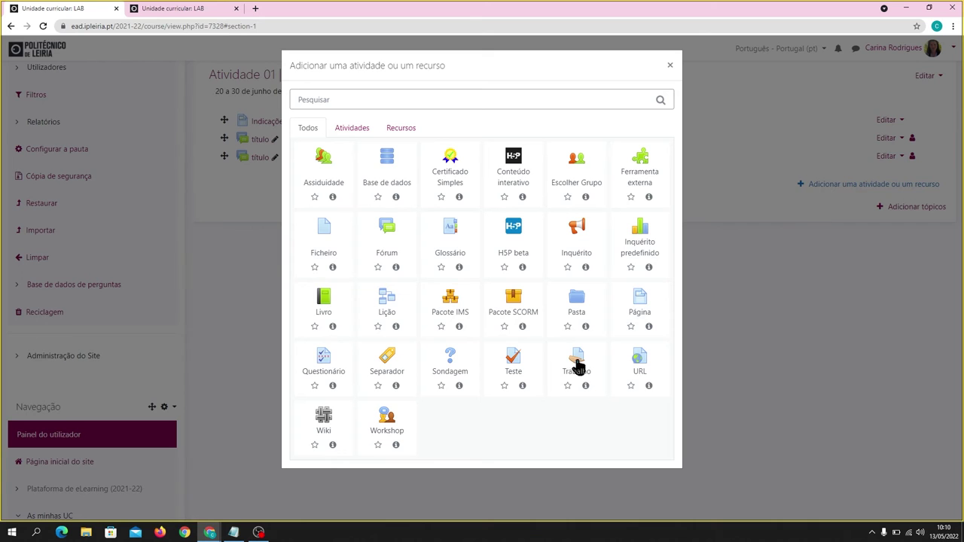
{"action": "left_click", "coordinate": [580, 367]}
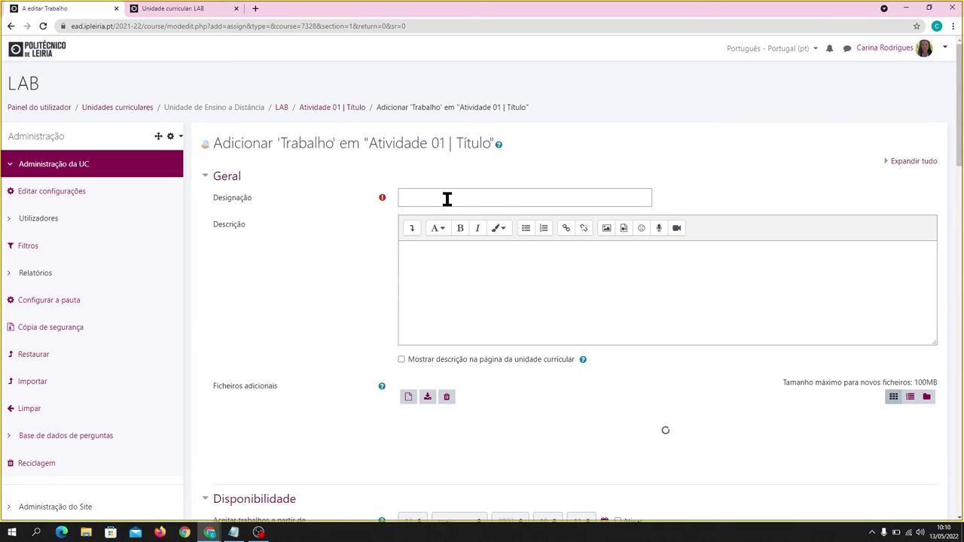
{"action": "left_click", "coordinate": [447, 198]}
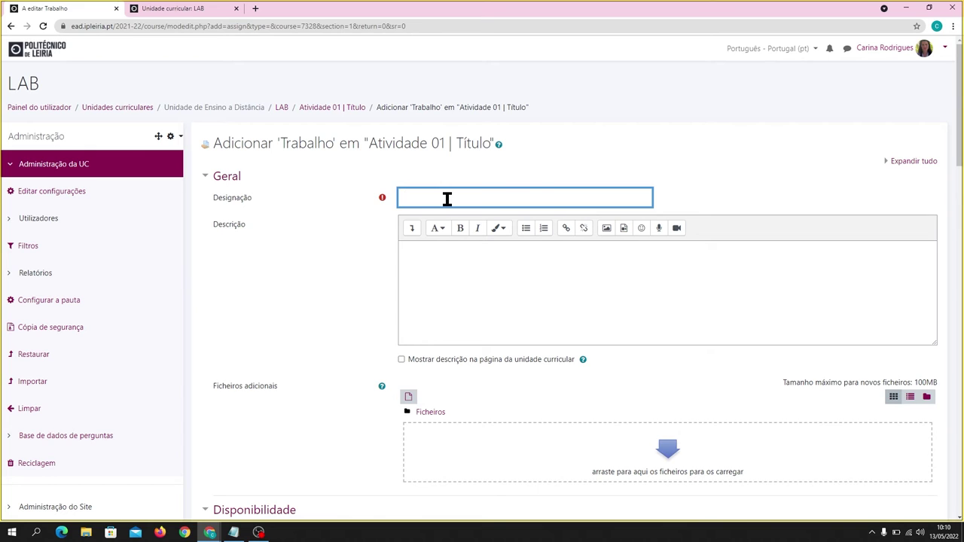
{"action": "type", "text": "entr"}
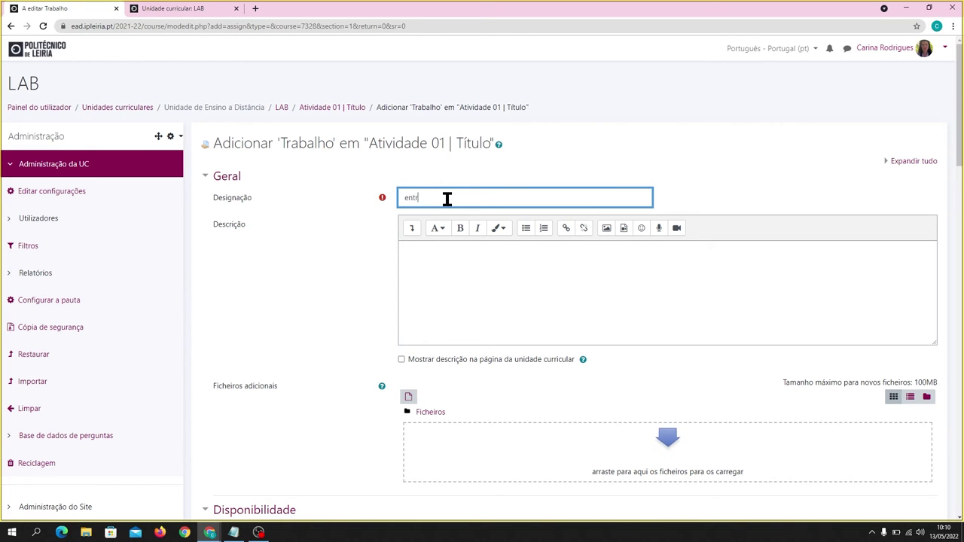
{"action": "type", "text": "ega de trabal"}
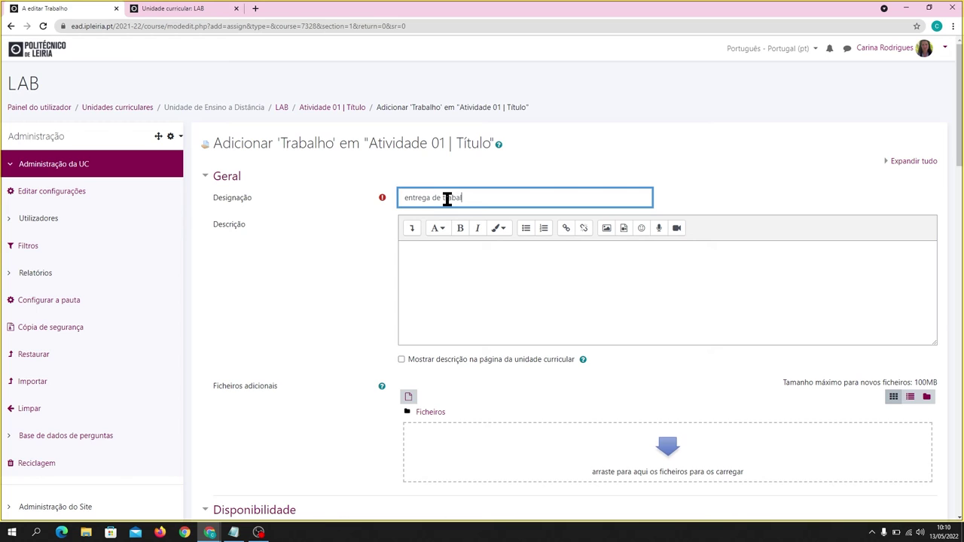
{"action": "type", "text": "ho da atividade 01"}
{"action": "left_click", "coordinate": [488, 286]}
- Review the assignment's additional files, availability dates and submission type settings
{"action": "scroll", "coordinate": [488, 289], "scroll_direction": "down", "scroll_amount": 3}
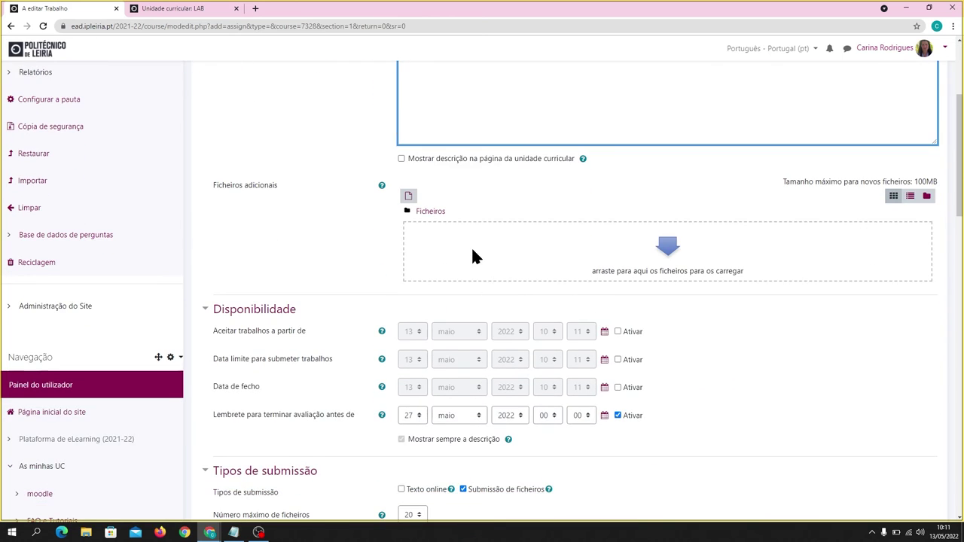
{"action": "scroll", "coordinate": [422, 251], "scroll_direction": "down", "scroll_amount": 1}
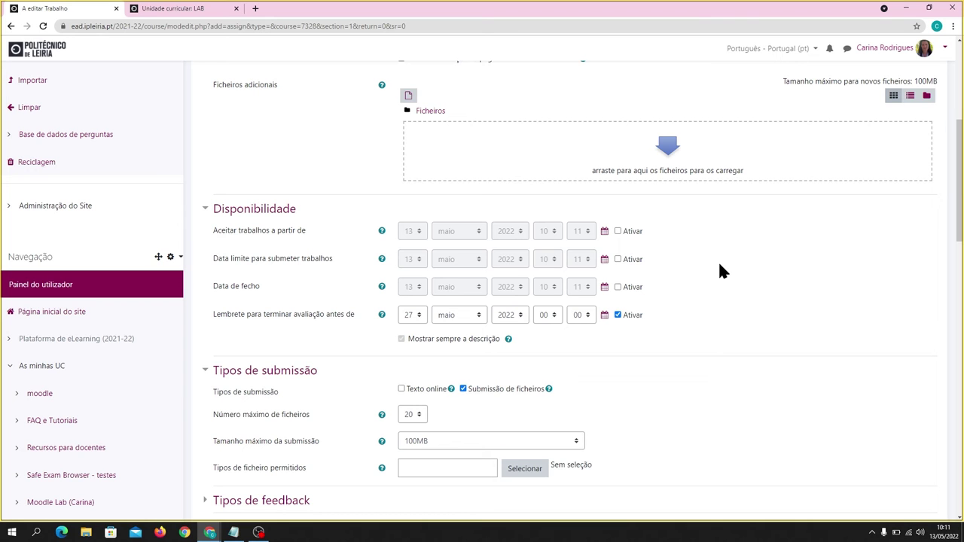
{"action": "scroll", "coordinate": [718, 271], "scroll_direction": "down", "scroll_amount": 2}
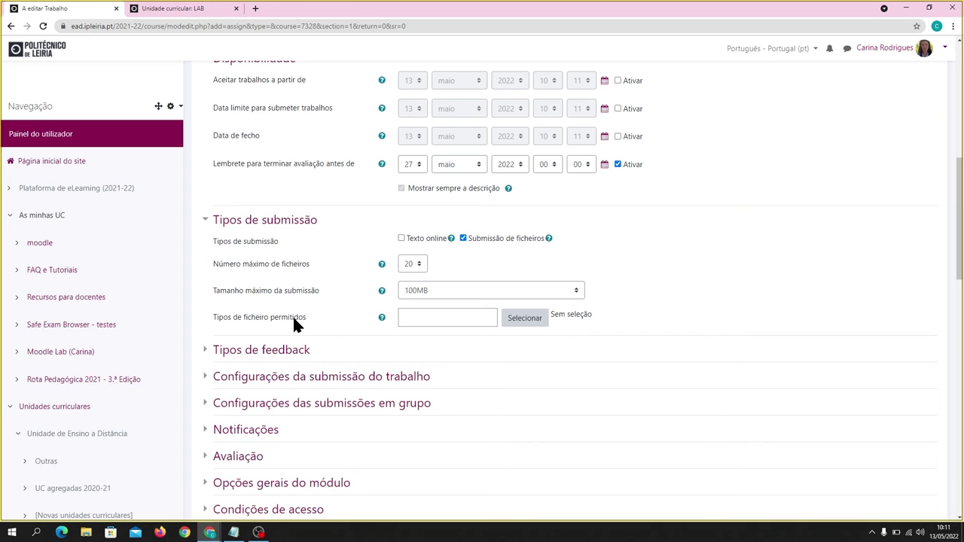
{"action": "scroll", "coordinate": [294, 324], "scroll_direction": "down", "scroll_amount": 1}
{"action": "scroll", "coordinate": [866, 120], "scroll_direction": "up", "scroll_amount": 3}
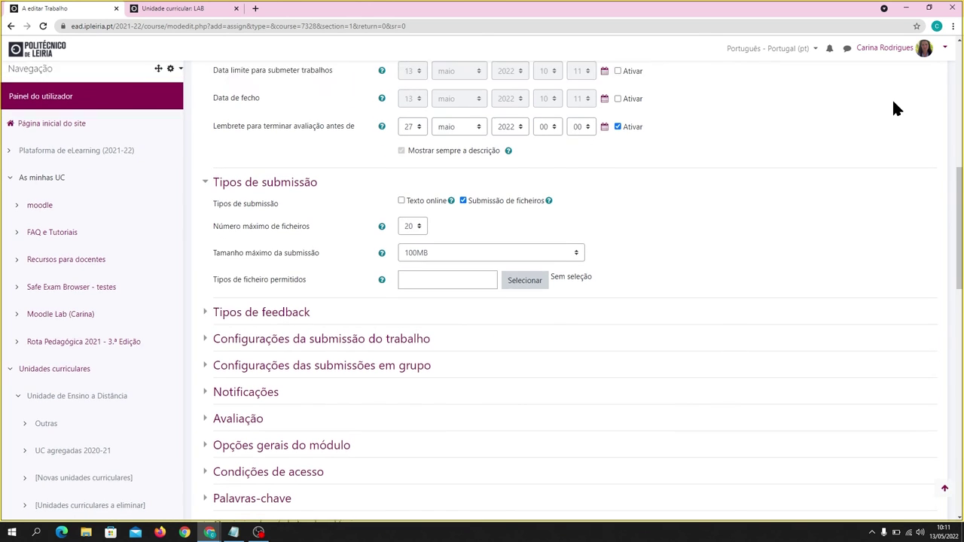
{"action": "scroll", "coordinate": [866, 166], "scroll_direction": "up", "scroll_amount": 5}
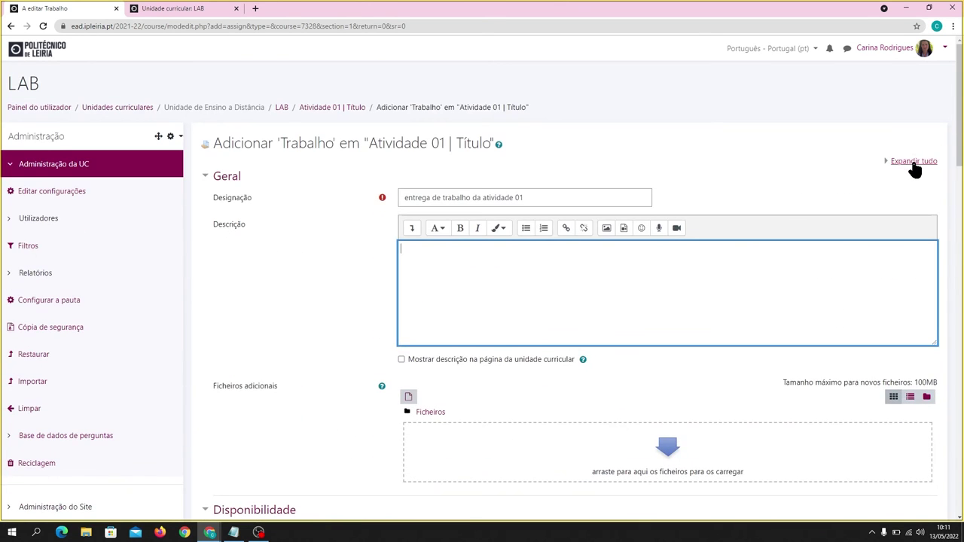
- Expand all assignment sections and review the feedback, submission, group, notification, grading and general module settings
{"action": "left_click", "coordinate": [909, 163]}
{"action": "scroll", "coordinate": [566, 261], "scroll_direction": "down", "scroll_amount": 9}
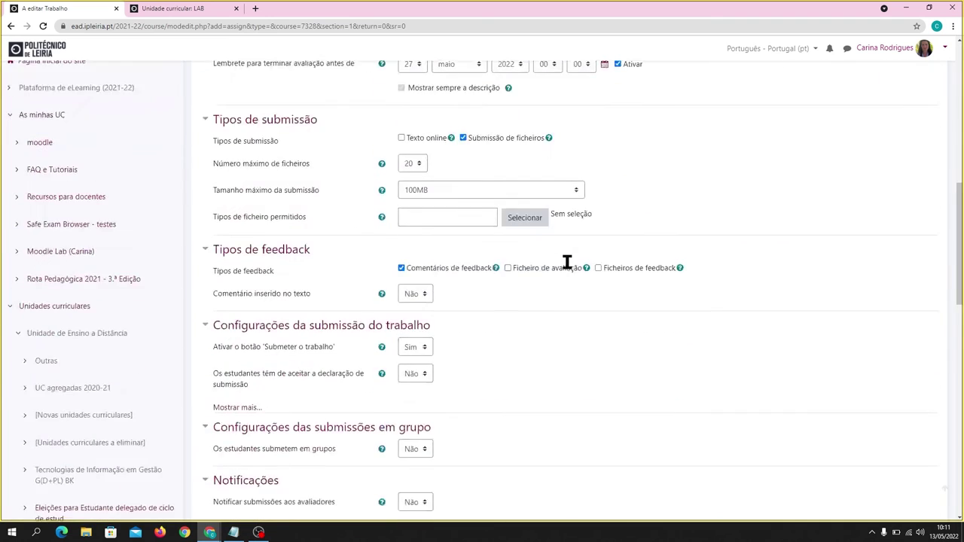
{"action": "scroll", "coordinate": [567, 260], "scroll_direction": "down", "scroll_amount": 1}
{"action": "scroll", "coordinate": [566, 261], "scroll_direction": "up", "scroll_amount": 1}
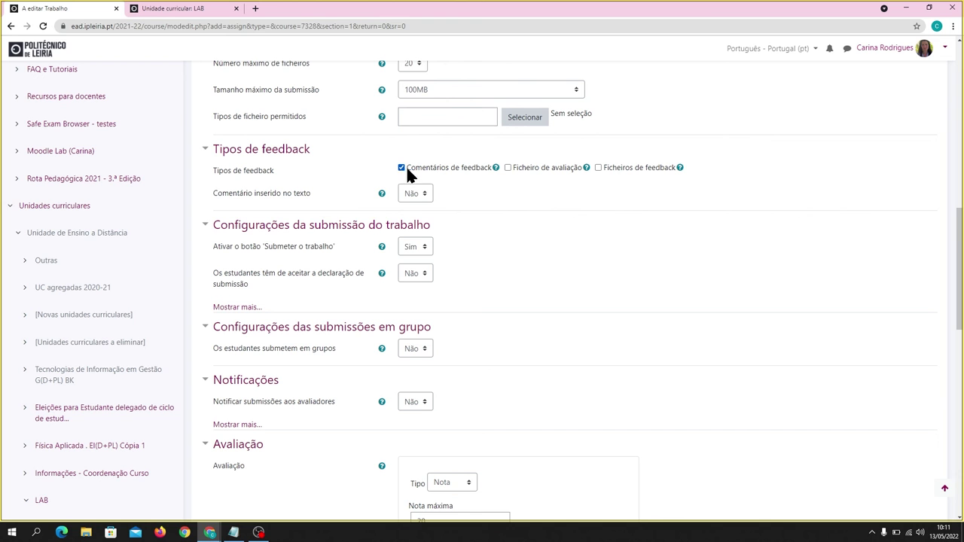
{"action": "scroll", "coordinate": [603, 249], "scroll_direction": "down", "scroll_amount": 2}
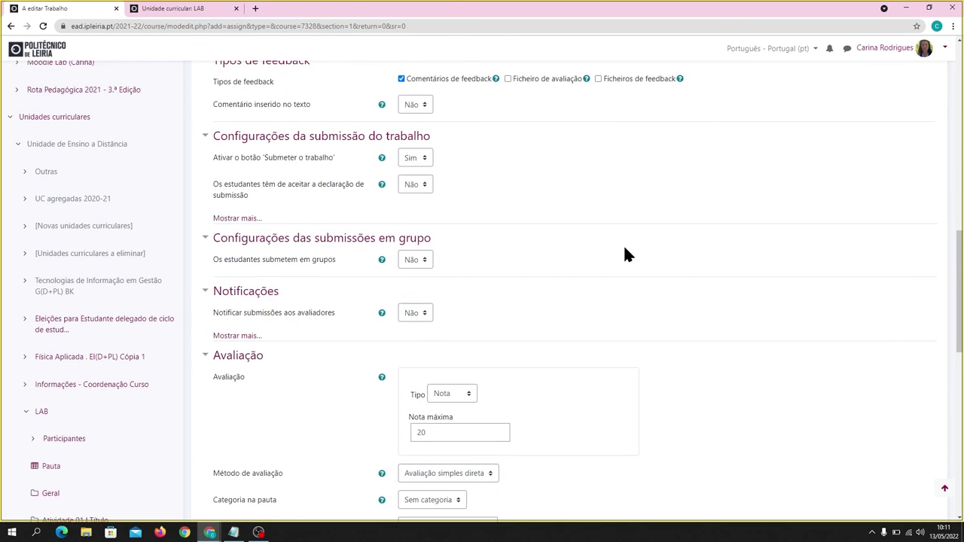
{"action": "scroll", "coordinate": [625, 254], "scroll_direction": "down", "scroll_amount": 6}
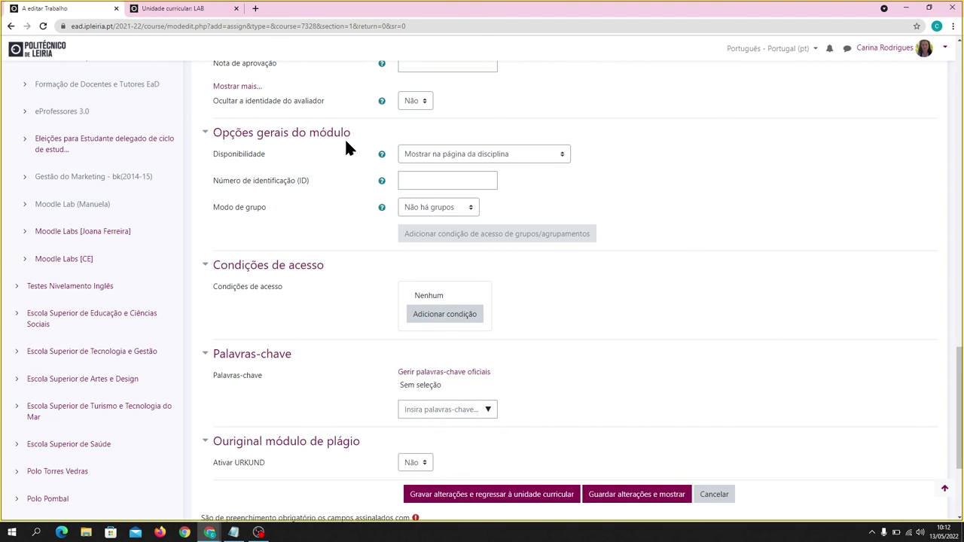
{"action": "scroll", "coordinate": [680, 254], "scroll_direction": "down", "scroll_amount": 2}
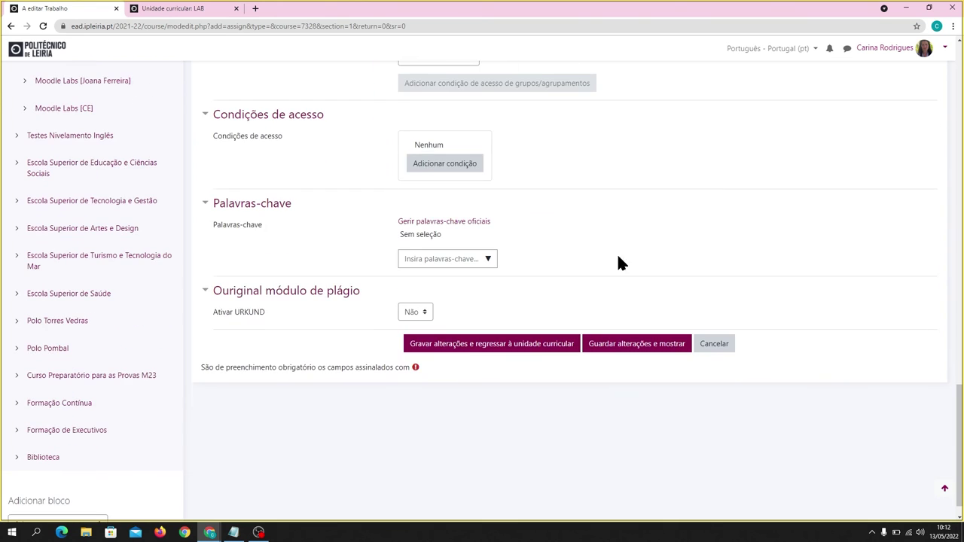
- Set Ativar URKUND to Sim for the assignment's plagiarism module, and save the assignment, returning to the course page
{"action": "left_click", "coordinate": [410, 314]}
{"action": "left_click", "coordinate": [419, 326]}
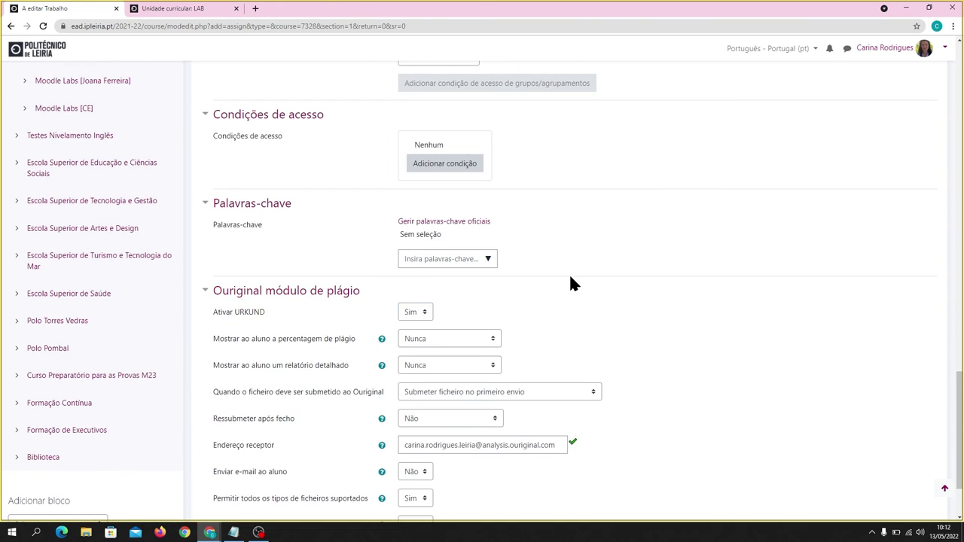
{"action": "scroll", "coordinate": [570, 277], "scroll_direction": "down", "scroll_amount": 2}
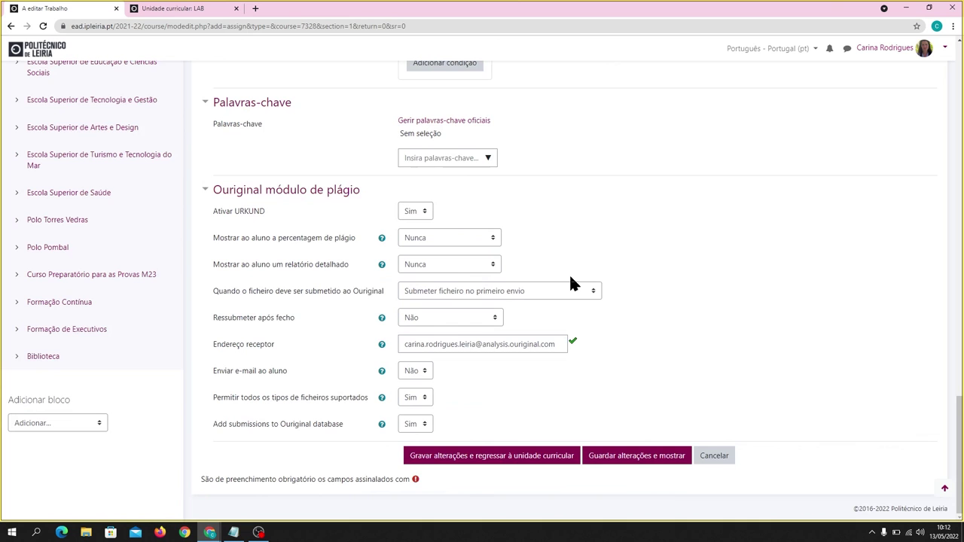
{"action": "left_click", "coordinate": [520, 456]}
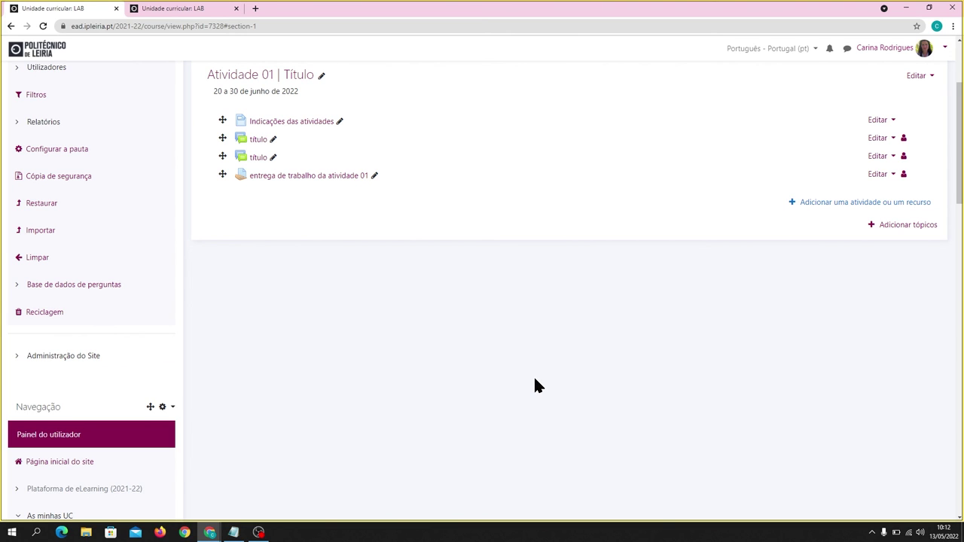
- Start adding another item to the Atividade 01 topic, limiting the available choices to Atividades
{"action": "left_click", "coordinate": [827, 204]}
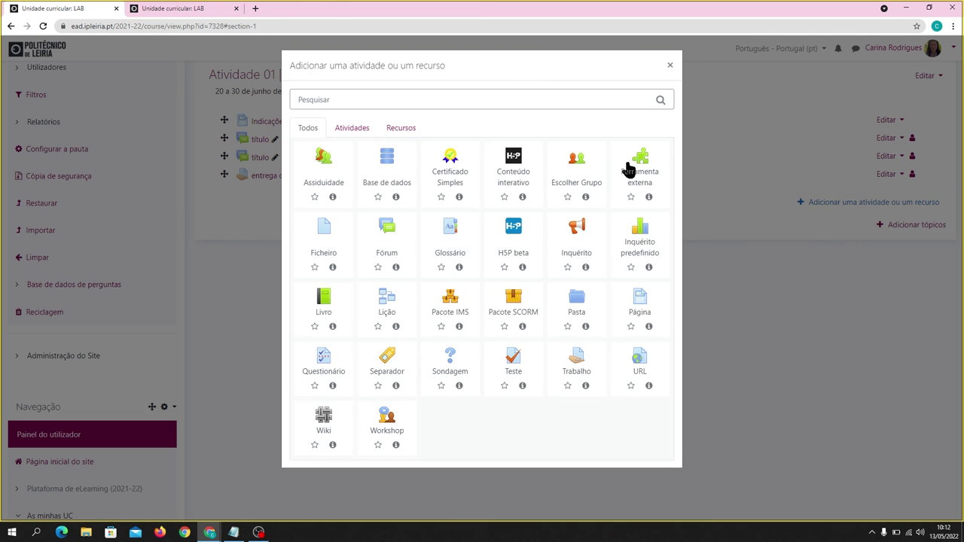
{"action": "left_click", "coordinate": [357, 133]}
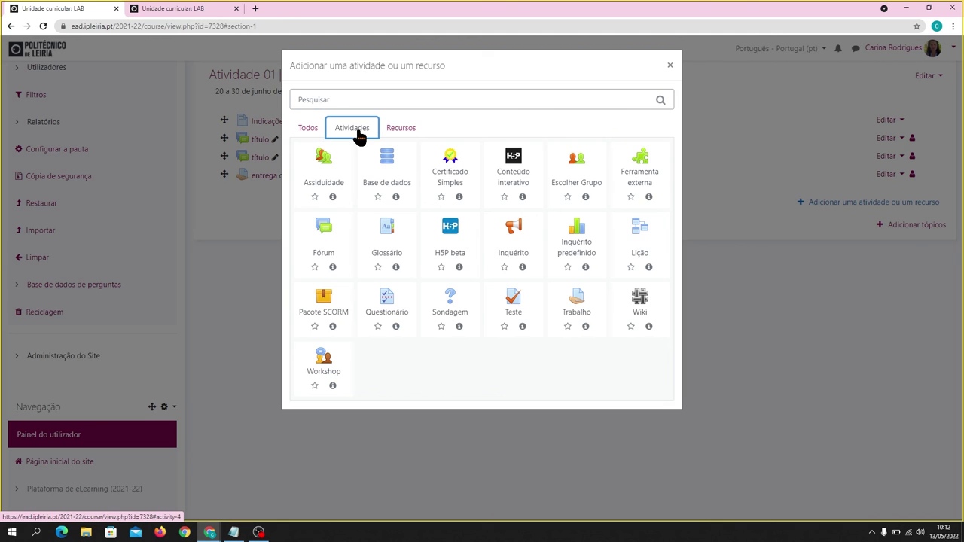